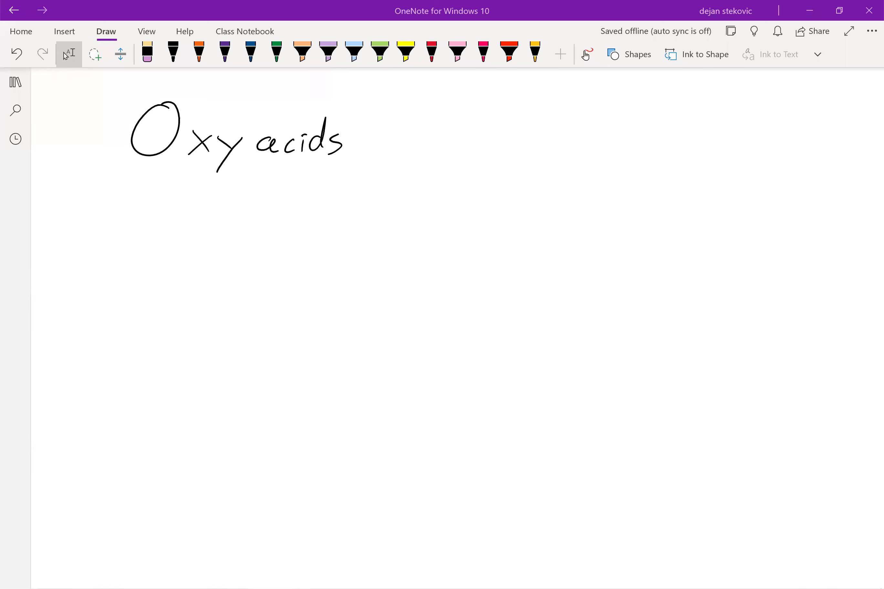
Step: With the black pen, handwrite "H+1's" below the Oxyacids title
left_click(174, 53)
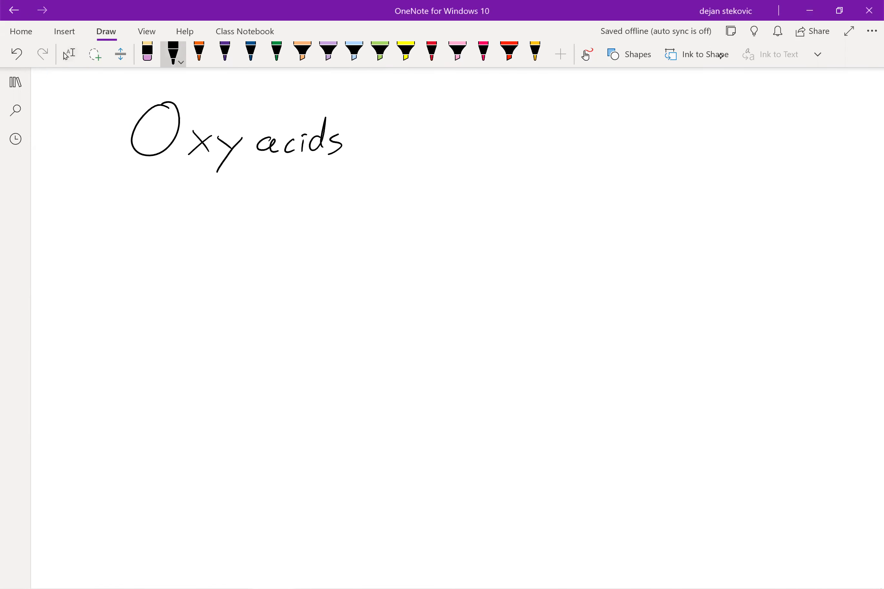
left_click_drag(221, 242, 220, 294)
mouse_move(239, 244)
left_mouse_down()
mouse_move(239, 291)
mouse_move(238, 274)
left_mouse_up()
left_click_drag(279, 242, 279, 255)
left_click_drag(298, 271, 290, 286)
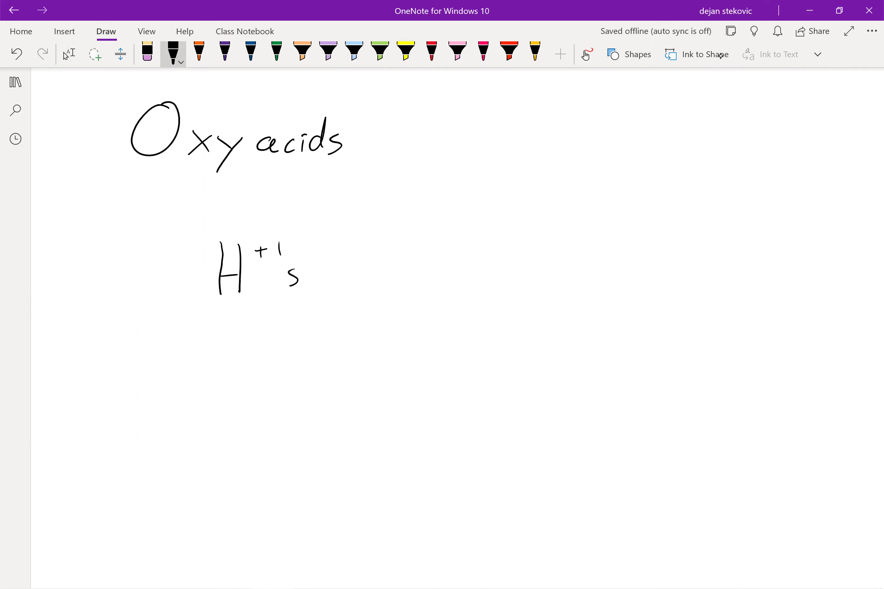
Step: Continue the line with "& polyatomic"
mouse_move(377, 255)
left_mouse_down()
mouse_move(423, 297)
mouse_move(425, 284)
left_mouse_up()
mouse_move(452, 275)
left_mouse_down()
mouse_move(446, 283)
mouse_move(459, 282)
left_mouse_up()
mouse_move(469, 274)
left_mouse_down()
mouse_move(465, 293)
mouse_move(502, 285)
left_mouse_up()
left_click_drag(497, 272, 508, 271)
mouse_move(517, 274)
left_mouse_down()
mouse_move(510, 281)
mouse_move(516, 274)
left_mouse_up()
left_click_drag(523, 282, 547, 275)
left_click_drag(557, 270, 556, 280)
Step: Finish the definition with "ion (oxygen)"
left_click_drag(619, 268, 620, 271)
left_click_drag(624, 275, 686, 271)
mouse_move(685, 263)
left_mouse_down()
mouse_move(679, 271)
mouse_move(692, 270)
left_mouse_up()
left_click_drag(697, 264, 689, 282)
left_click_drag(710, 265, 705, 282)
left_click_drag(716, 275, 735, 282)
Step: Handwrite the example HNO3 below the definition
scroll(457, 327, "down", 2)
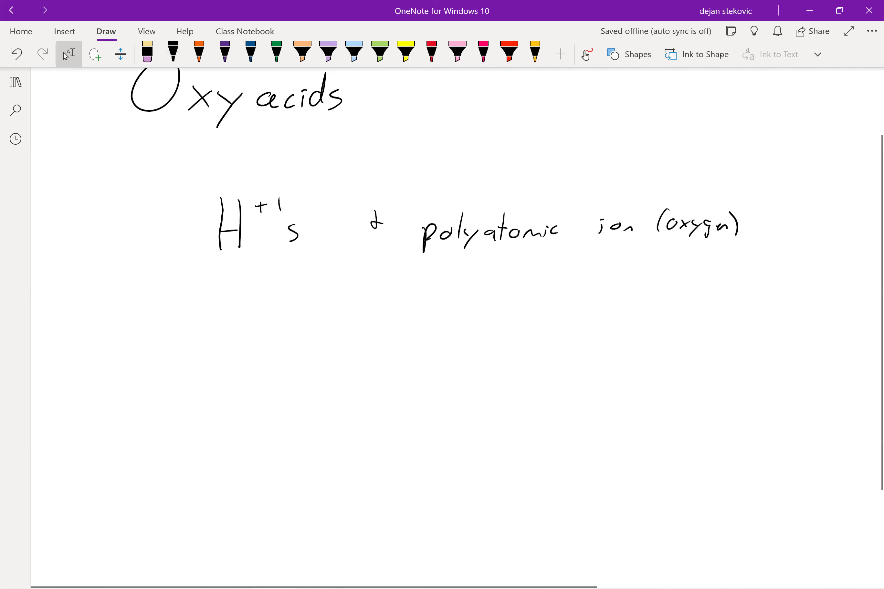
left_click_drag(279, 306, 277, 350)
left_click_drag(278, 332, 296, 331)
mouse_move(296, 307)
left_mouse_down()
mouse_move(296, 350)
mouse_move(354, 314)
left_mouse_up()
mouse_move(361, 330)
left_mouse_down()
mouse_move(379, 320)
mouse_move(364, 342)
left_mouse_up()
left_click_drag(386, 337, 388, 353)
Step: Write the nitrate ion NO3⁻ below HNO3 and highlight its minus charge in peach
scroll(456, 326, "down", 4)
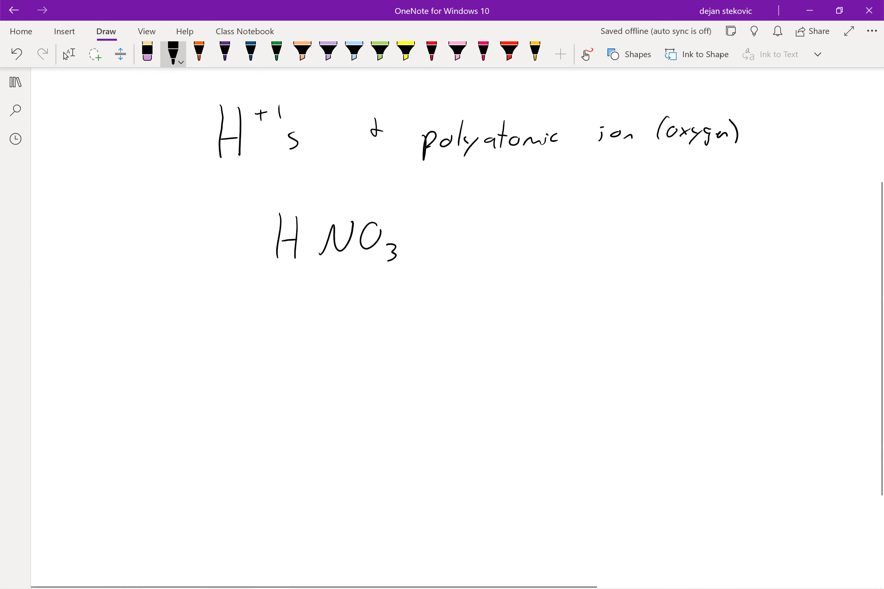
left_click(68, 53)
left_click(173, 53)
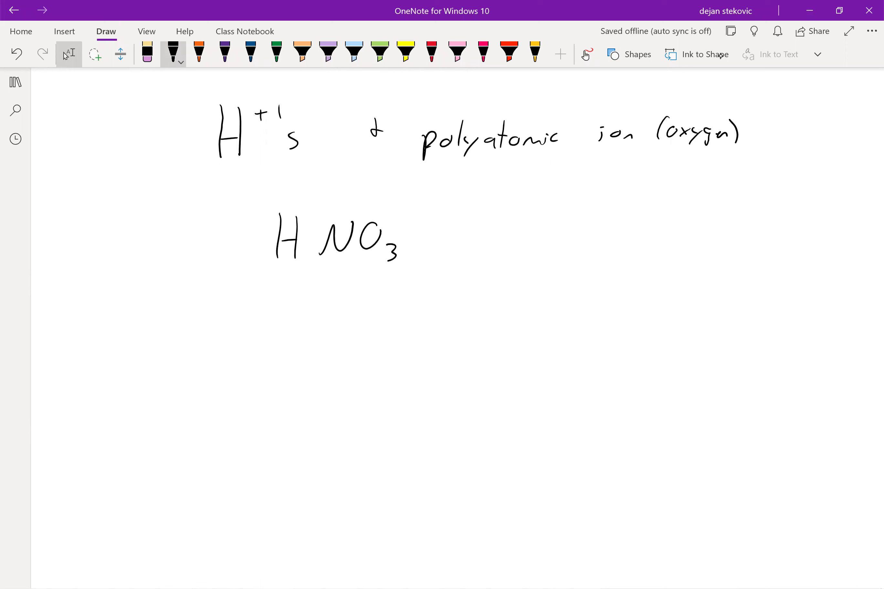
mouse_move(296, 325)
left_mouse_down()
mouse_move(323, 294)
mouse_move(334, 299)
left_mouse_up()
left_click_drag(352, 317, 355, 331)
left_click_drag(361, 298, 375, 296)
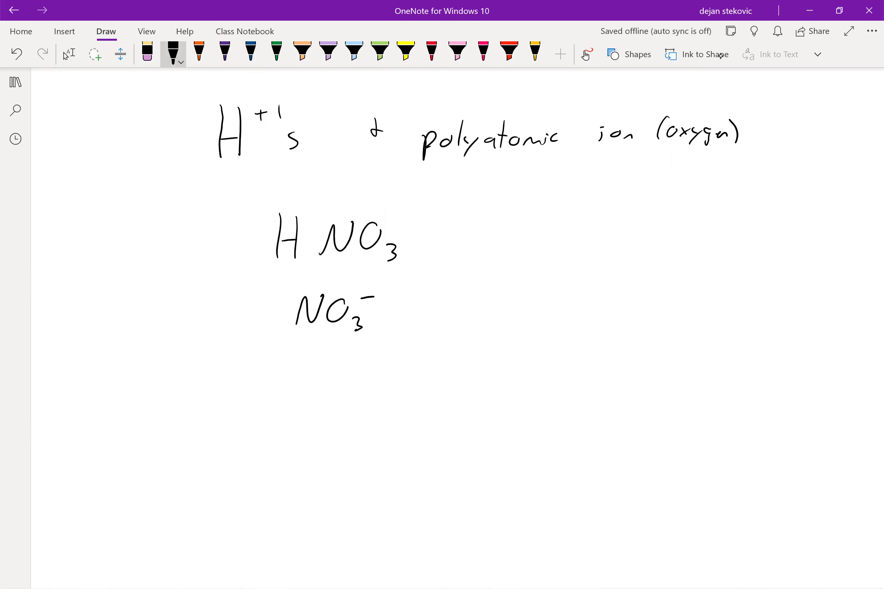
left_click(303, 52)
mouse_move(375, 291)
left_mouse_down()
mouse_move(367, 308)
mouse_move(418, 307)
left_mouse_up()
left_click(173, 53)
Step: In black ink, draw an arrow after NO3⁻ and write HNO3
left_click_drag(420, 303, 423, 315)
mouse_move(468, 294)
left_mouse_down()
mouse_move(468, 327)
mouse_move(482, 309)
left_mouse_up()
left_click_drag(481, 299, 480, 322)
left_click_drag(492, 321, 517, 295)
mouse_move(534, 296)
left_mouse_down()
mouse_move(527, 317)
mouse_move(530, 297)
left_mouse_up()
left_click_drag(540, 316, 548, 329)
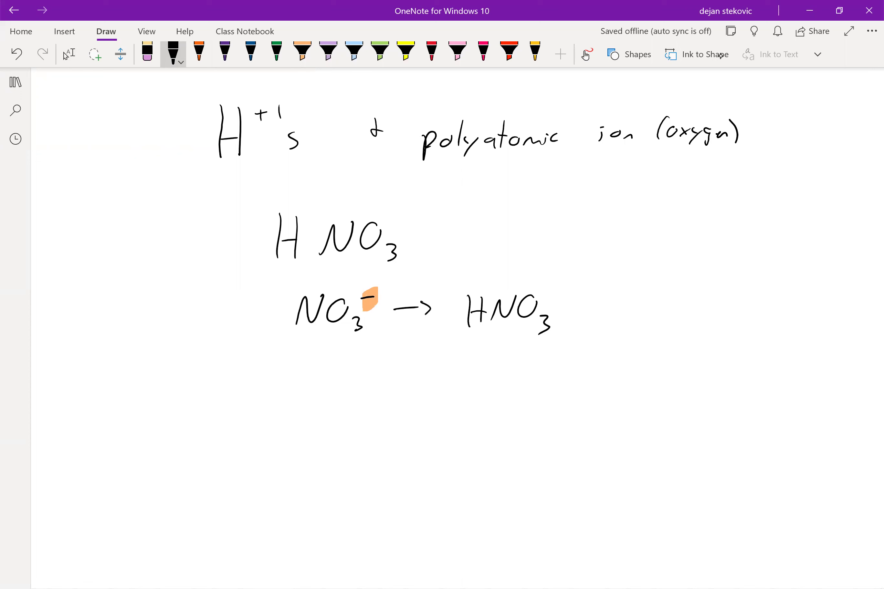
scroll(457, 304, "down", 5)
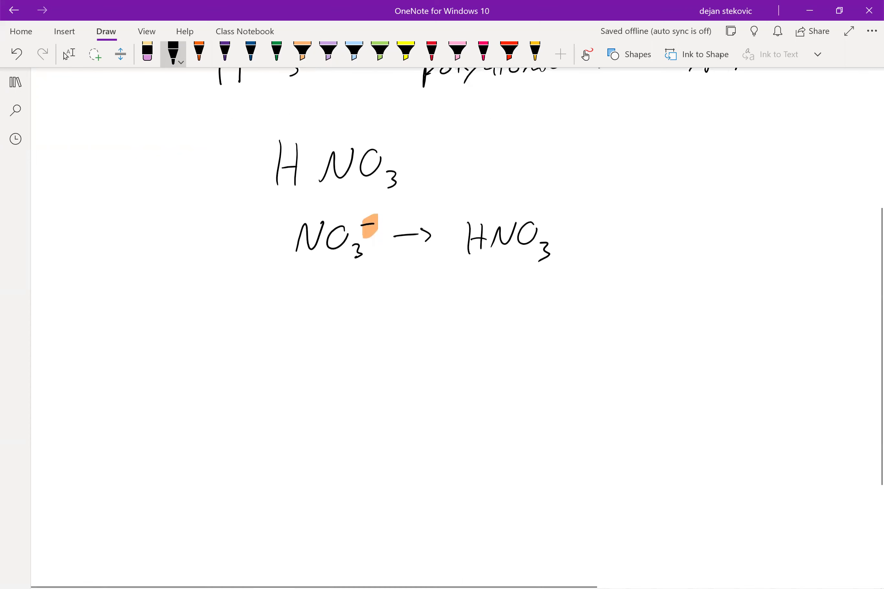
left_click(68, 54)
scroll(456, 304, "up", 1)
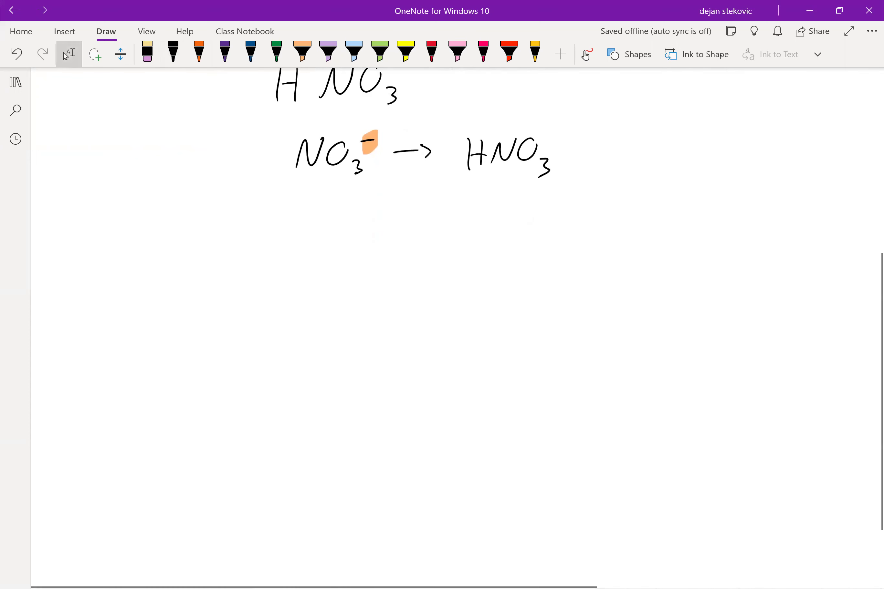
Step: In black ink, write the '-ite ion' heading on the left and '-ate ions' on the right
left_click(173, 52)
mouse_move(124, 289)
left_mouse_down()
mouse_move(148, 297)
mouse_move(170, 287)
left_mouse_up()
left_click(152, 278)
left_click_drag(179, 284, 186, 295)
left_click_drag(223, 283, 224, 294)
left_click_drag(239, 287, 256, 299)
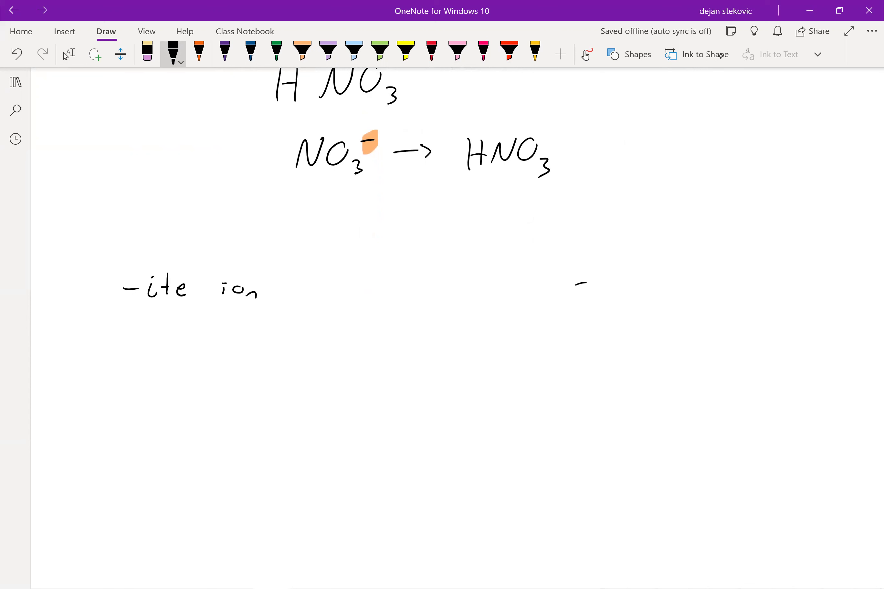
left_click_drag(606, 280, 613, 289)
mouse_move(608, 277)
left_mouse_down()
mouse_move(632, 290)
mouse_move(696, 291)
left_mouse_up()
scroll(457, 304, "down", 2)
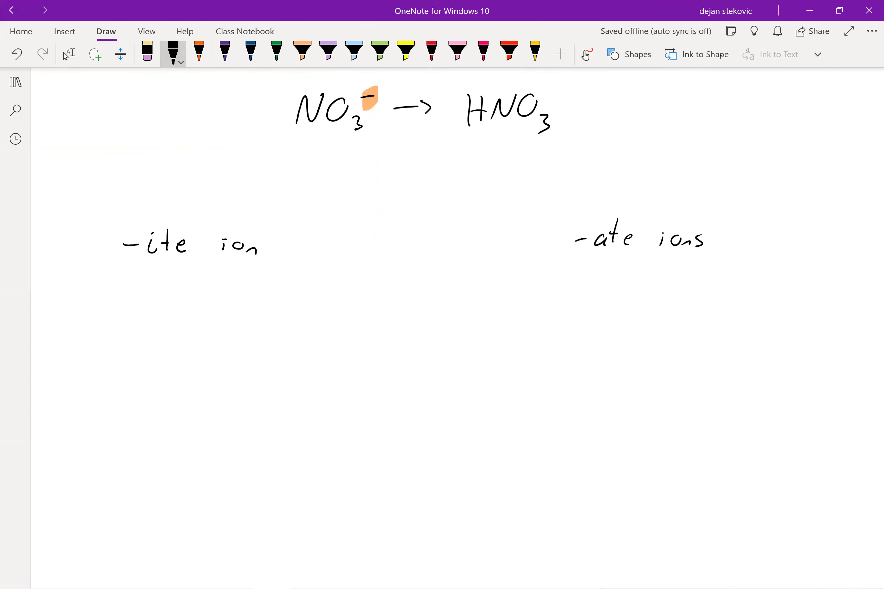
Step: Under '-ite ion', write the rule 'base name oxyanion -ous acid'
mouse_move(73, 288)
left_mouse_down()
mouse_move(76, 305)
mouse_move(94, 306)
left_mouse_up()
mouse_move(103, 297)
left_mouse_down()
mouse_move(97, 306)
mouse_move(152, 307)
left_mouse_up()
left_click_drag(154, 305, 181, 309)
left_click_drag(78, 325, 82, 327)
left_click_drag(84, 327, 94, 335)
mouse_move(95, 326)
left_mouse_down()
mouse_move(83, 335)
mouse_move(97, 342)
mouse_move(130, 335)
left_mouse_up()
left_click_drag(137, 329, 138, 335)
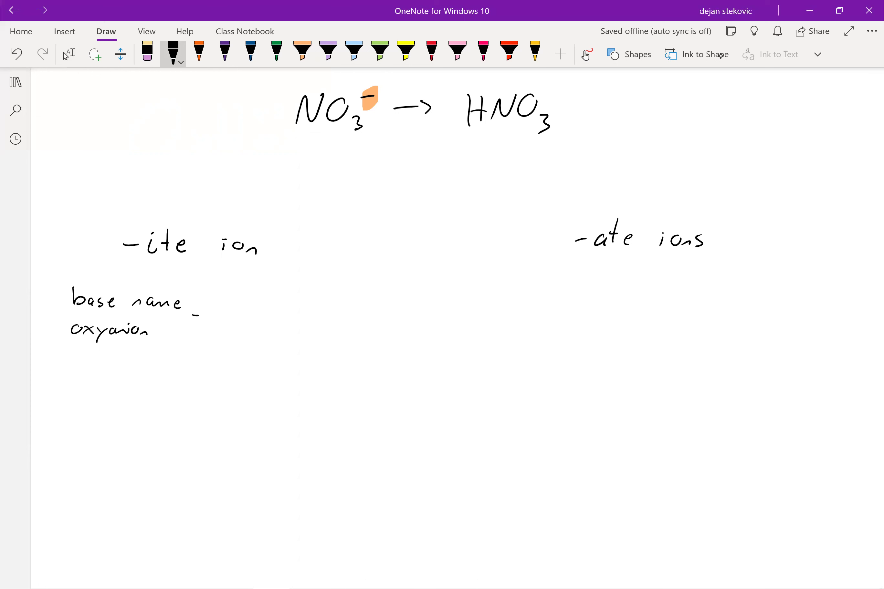
left_click_drag(217, 312, 218, 313)
left_click_drag(233, 314, 234, 321)
mouse_move(286, 312)
left_mouse_down()
mouse_move(287, 320)
mouse_move(323, 328)
left_mouse_up()
scroll(457, 327, "down", 3)
Step: Write HNO2 below the -ite rule and highlight its NO2 in orange
left_click_drag(160, 285, 158, 315)
mouse_move(174, 286)
left_mouse_down()
mouse_move(174, 314)
mouse_move(174, 300)
left_mouse_up()
mouse_move(181, 314)
left_mouse_down()
mouse_move(206, 291)
mouse_move(233, 320)
mouse_move(214, 290)
mouse_move(221, 323)
left_mouse_up()
left_click(302, 53)
Step: In orange ink, draw an arrow to the NO2 and label it 'nitrite'
left_click(199, 53)
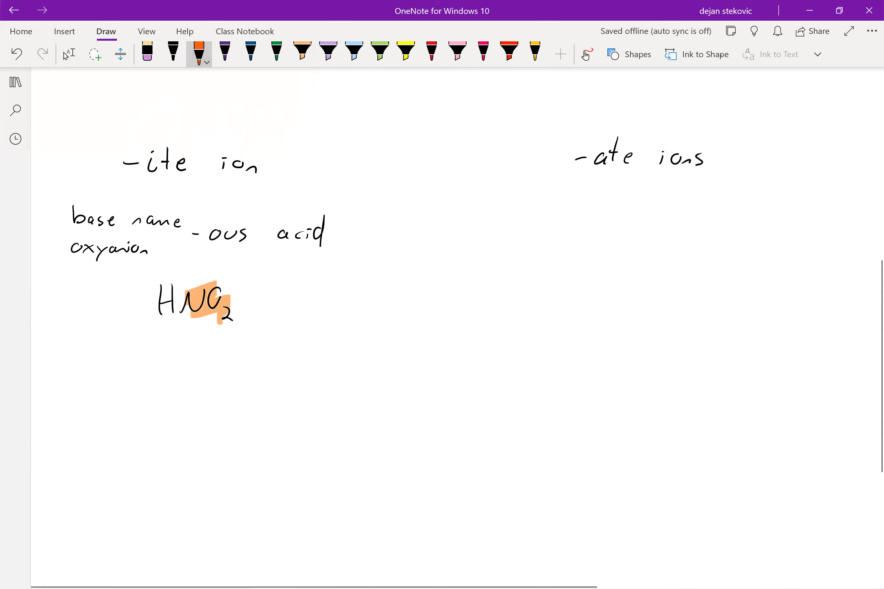
mouse_move(237, 273)
left_mouse_down()
mouse_move(236, 288)
mouse_move(266, 276)
mouse_move(305, 284)
left_mouse_up()
left_click_drag(302, 277, 314, 274)
left_click_drag(317, 276, 329, 284)
left_click_drag(325, 276, 347, 287)
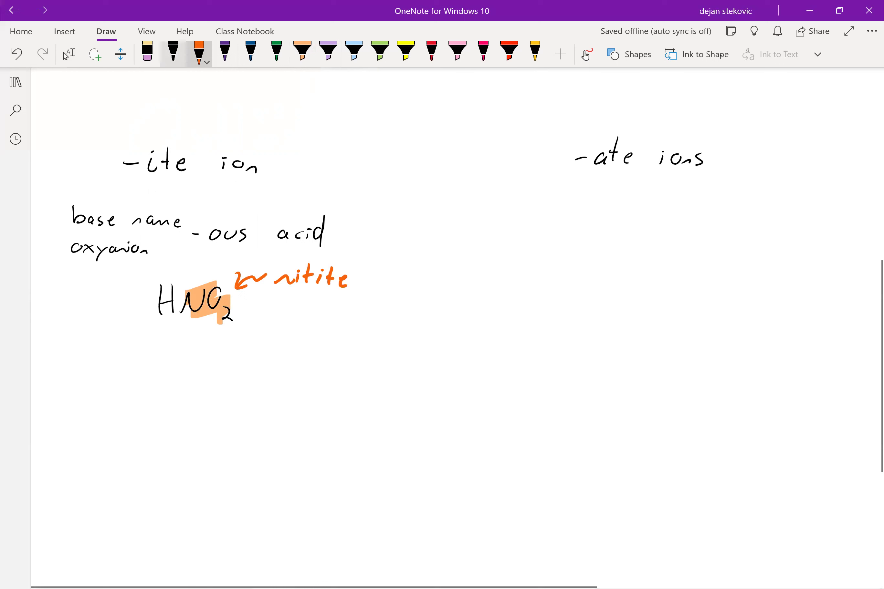
left_click(174, 54)
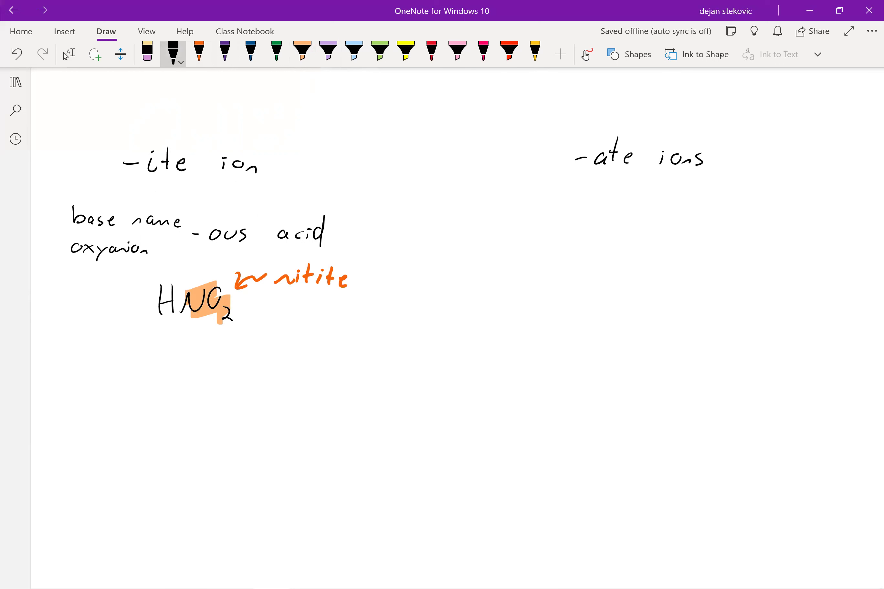
Step: Write 'nitrous acid' below HNO2 in purple ink
left_click(225, 53)
left_click_drag(94, 382, 109, 380)
left_click_drag(120, 374, 120, 380)
left_click_drag(120, 367, 143, 377)
left_click_drag(133, 368, 174, 370)
left_click_drag(182, 371, 197, 381)
mouse_move(248, 368)
left_mouse_down()
mouse_move(251, 380)
mouse_move(266, 380)
left_mouse_up()
left_click_drag(270, 374, 272, 383)
left_click_drag(272, 365, 285, 380)
left_click_drag(292, 350, 291, 384)
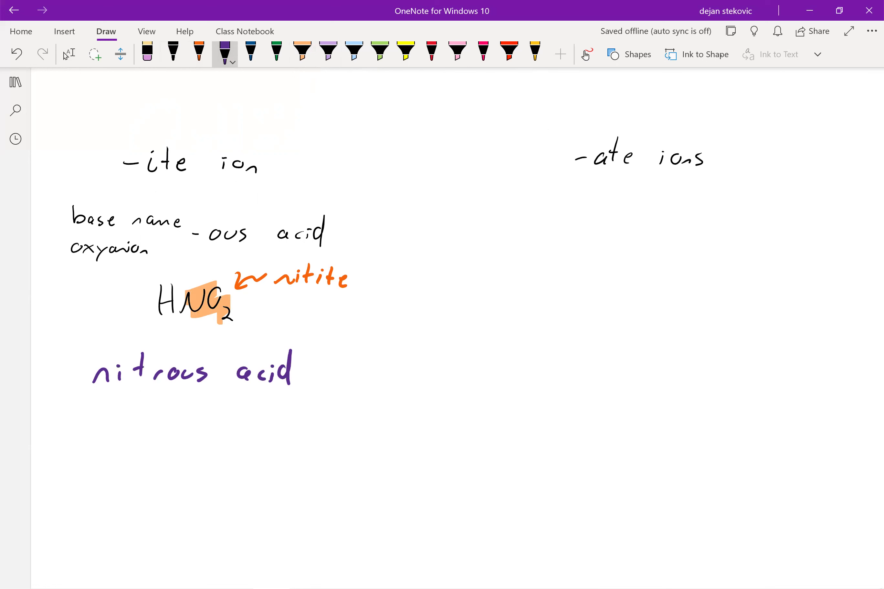
left_click(174, 53)
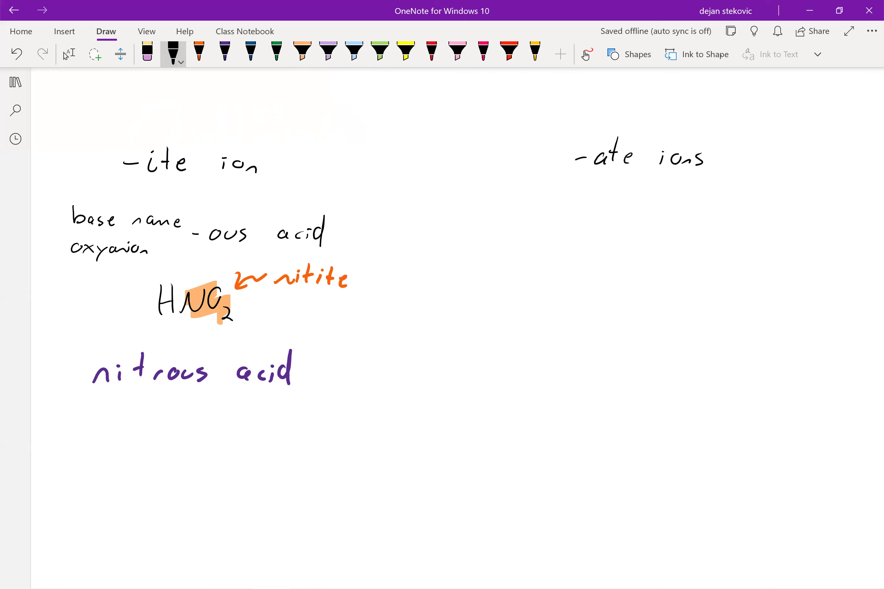
Step: Under the '-ate ions' heading, write 'base of oxyanion -ic acid' in black
left_click_drag(540, 198, 542, 216)
mouse_move(551, 216)
left_mouse_down()
mouse_move(555, 207)
mouse_move(609, 221)
left_mouse_up()
left_click_drag(604, 210, 613, 209)
left_click_drag(531, 233, 544, 240)
mouse_move(544, 233)
left_mouse_down()
mouse_move(537, 242)
mouse_move(553, 240)
left_mouse_up()
left_click_drag(558, 234, 550, 247)
left_click_drag(563, 234, 599, 240)
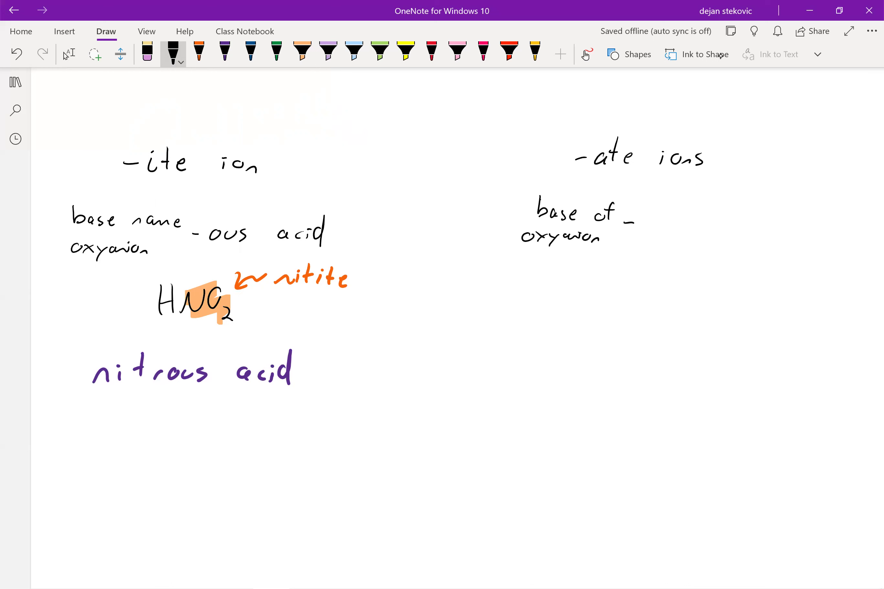
left_click_drag(663, 221, 669, 230)
left_click_drag(724, 220, 726, 230)
left_click_drag(741, 224, 742, 230)
left_click_drag(748, 222, 772, 205)
Step: Write HNO3 below the -ate rule and highlight its NO3 in orange
mouse_move(594, 270)
left_mouse_down()
mouse_move(593, 294)
mouse_move(610, 295)
left_mouse_up()
left_click_drag(592, 285, 661, 270)
left_click_drag(668, 286, 678, 289)
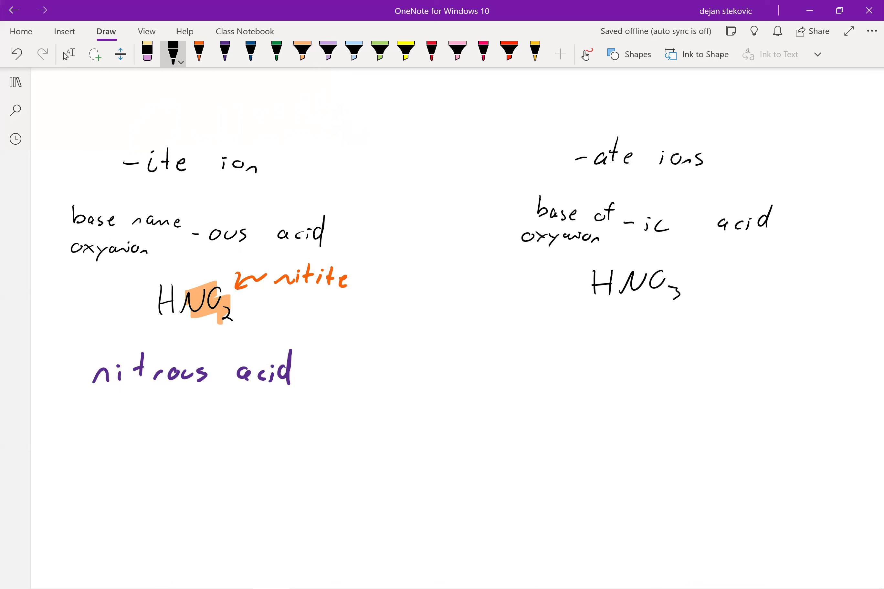
left_click(302, 54)
mouse_move(628, 275)
left_mouse_down()
mouse_move(663, 286)
mouse_move(675, 307)
left_mouse_up()
Step: In orange ink, draw an arrow to HNO3 and label it 'nitrate'
left_click(199, 53)
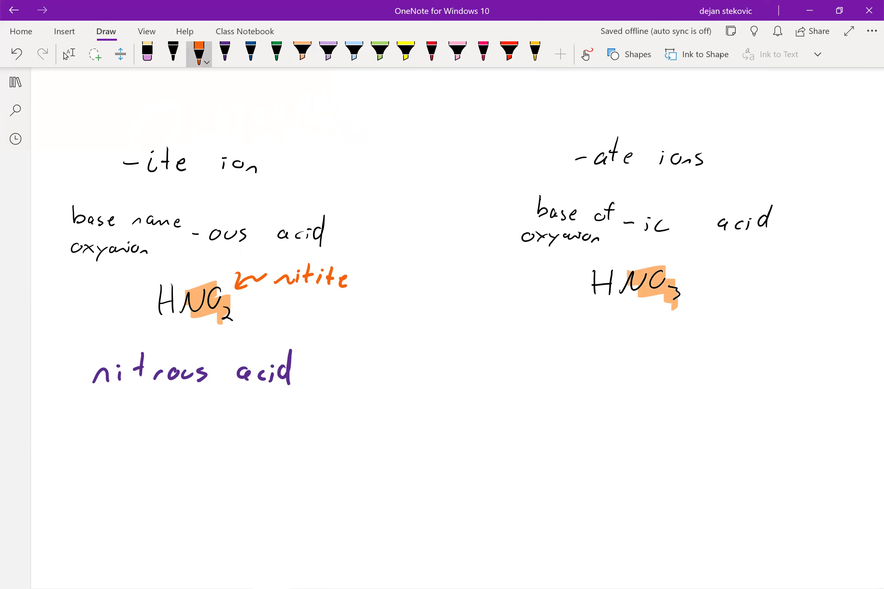
left_click_drag(681, 261, 672, 273)
left_click_drag(673, 273, 708, 262)
left_click_drag(714, 272, 742, 269)
left_click(735, 255)
left_click_drag(736, 263, 768, 268)
mouse_move(779, 266)
left_mouse_down()
mouse_move(787, 262)
mouse_move(783, 273)
left_mouse_up()
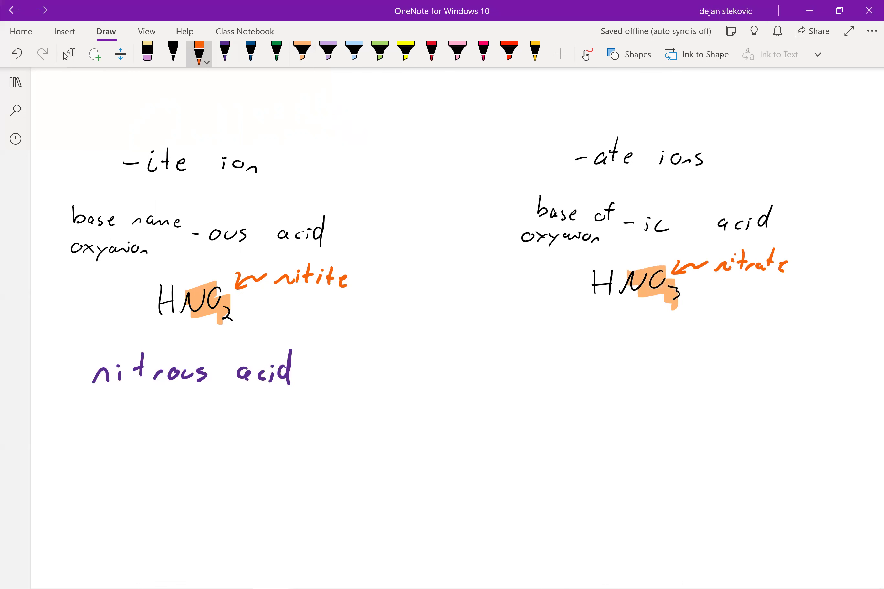
Step: Write 'nitric acid' below HNO3 in purple ink
left_click(225, 54)
left_click_drag(571, 371, 586, 369)
mouse_move(596, 361)
left_mouse_down()
mouse_move(597, 370)
mouse_move(624, 357)
left_mouse_up()
left_click(597, 353)
mouse_move(626, 368)
left_mouse_down()
mouse_move(637, 357)
mouse_move(640, 368)
left_mouse_up()
mouse_move(653, 357)
left_mouse_down()
mouse_move(652, 367)
mouse_move(702, 363)
left_mouse_up()
mouse_move(715, 351)
left_mouse_down()
mouse_move(716, 363)
mouse_move(733, 363)
left_mouse_up()
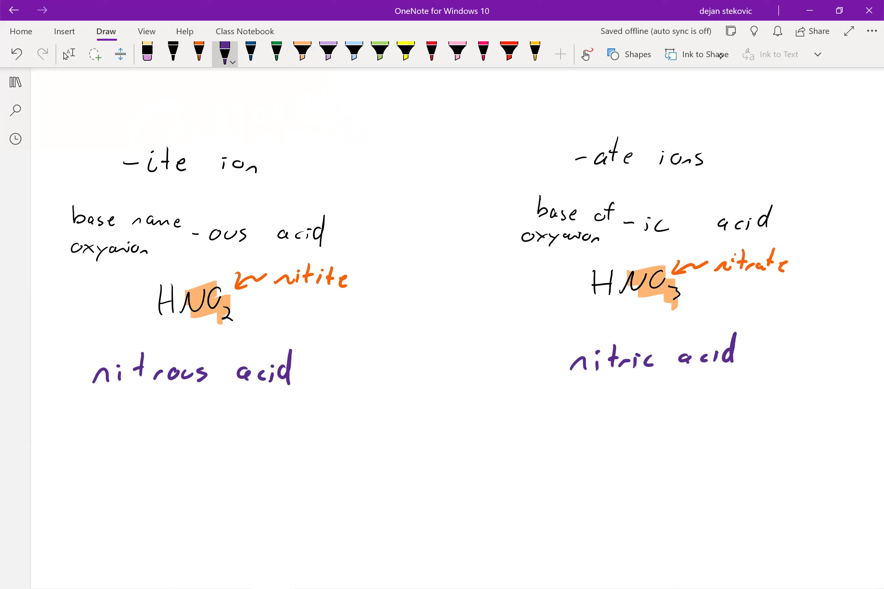
Step: Move down the page and begin the sulfur example SO3 below nitrous acid
scroll(456, 304, "down", 5)
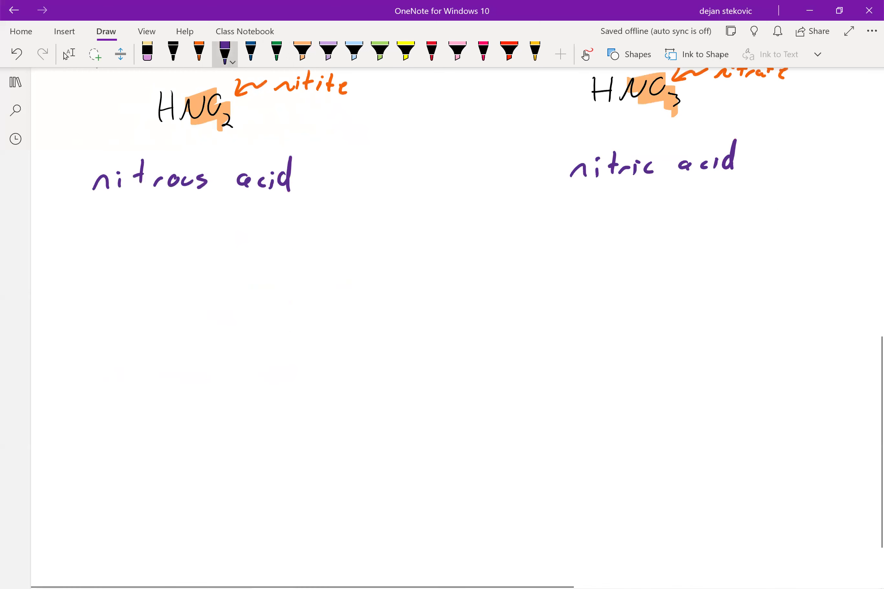
left_click(68, 53)
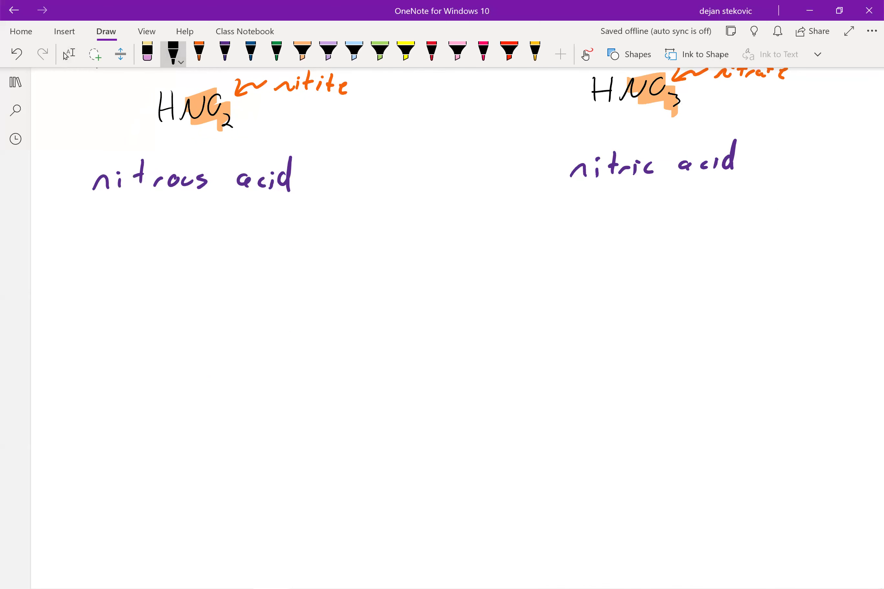
mouse_move(299, 268)
left_mouse_down()
mouse_move(288, 268)
mouse_move(285, 302)
left_mouse_up()
mouse_move(330, 273)
left_mouse_down()
mouse_move(316, 301)
mouse_move(329, 273)
mouse_move(338, 310)
mouse_move(360, 281)
left_mouse_up()
Step: Finish SO3 with its 2− charge, add an arrow, and highlight the 2− in orange
left_click_drag(364, 275, 397, 288)
left_click_drag(396, 282, 401, 295)
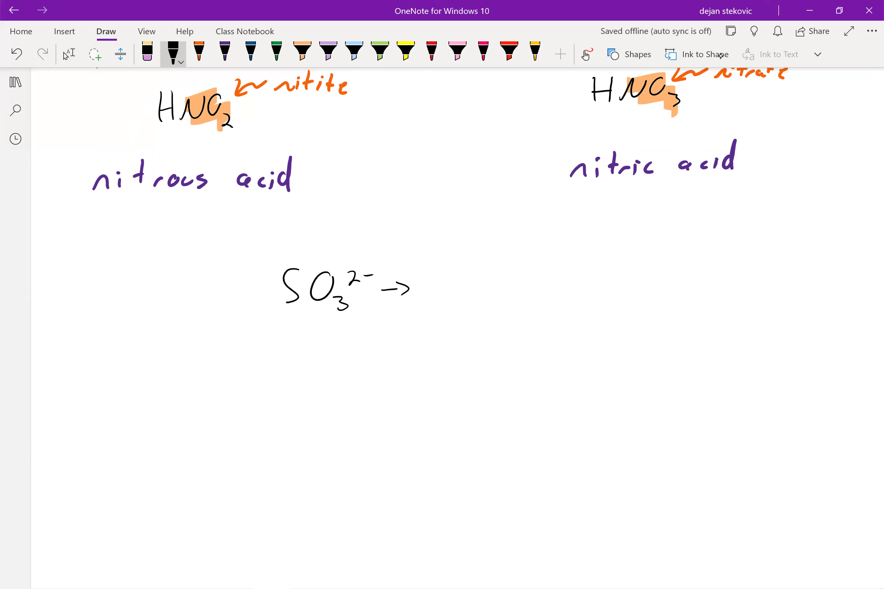
left_click(303, 53)
mouse_move(343, 285)
left_mouse_down()
mouse_move(348, 268)
mouse_move(371, 279)
left_mouse_up()
left_click(173, 53)
Step: Write H2SO3 after the arrow in black ink
left_click_drag(435, 276, 434, 304)
mouse_move(449, 275)
left_mouse_down()
mouse_move(448, 303)
mouse_move(455, 295)
left_mouse_up()
left_click_drag(457, 299, 466, 310)
left_click_drag(489, 274, 478, 297)
left_click_drag(503, 273, 493, 293)
mouse_move(512, 292)
left_mouse_down()
mouse_move(521, 302)
mouse_move(511, 311)
left_mouse_up()
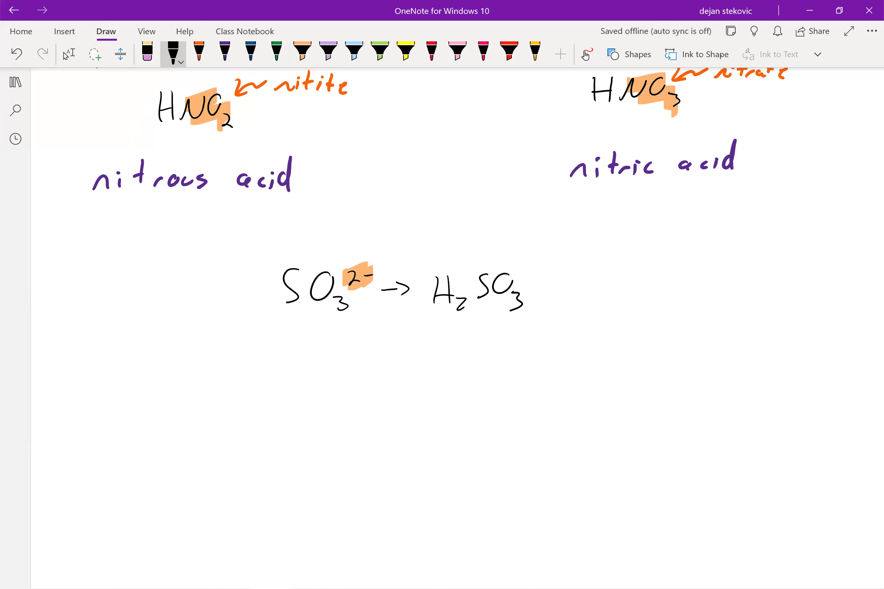
scroll(457, 304, "down", 3)
Step: Start writing H2SO below the equation, undoing a stray subscript stroke
left_click_drag(124, 257, 125, 290)
left_click_drag(141, 261, 141, 289)
left_click_drag(126, 285, 142, 282)
left_click_drag(145, 284, 156, 298)
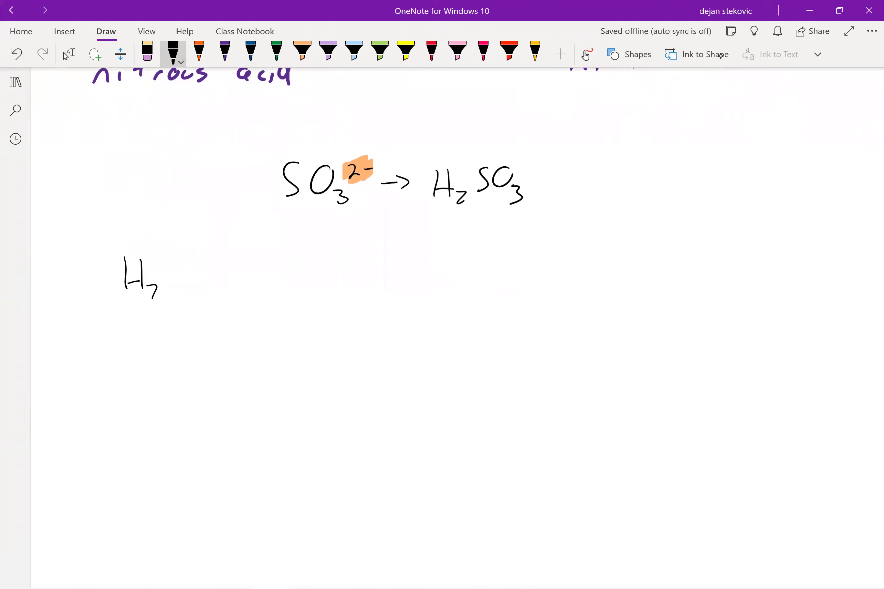
mouse_move(182, 262)
left_mouse_down()
mouse_move(171, 285)
mouse_move(206, 277)
left_mouse_up()
left_click_drag(208, 278, 210, 298)
key("ctrl+z")
Step: Finish H2SO3 and write H2SO4 to its right in black pen
left_click(173, 52)
left_click_drag(579, 259, 579, 285)
left_click_drag(594, 258, 595, 286)
left_click_drag(580, 276, 596, 274)
left_click_drag(601, 279, 612, 294)
mouse_move(637, 263)
left_mouse_down()
mouse_move(625, 282)
mouse_move(667, 284)
left_mouse_up()
left_click_drag(674, 275, 664, 301)
Step: Highlight SO3 in orange and label it 'sulfite' with an orange arrow
left_click(302, 52)
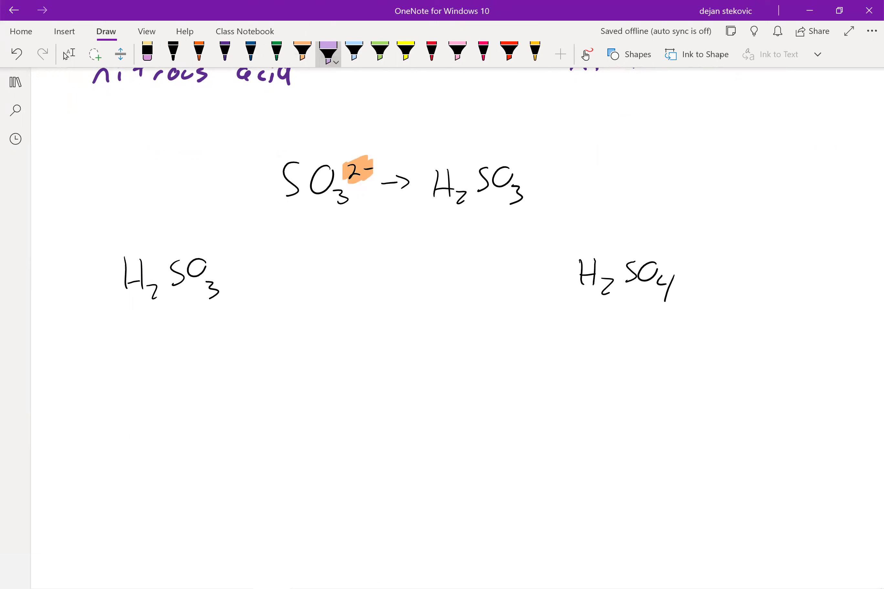
left_click_drag(172, 262, 214, 306)
left_click(199, 52)
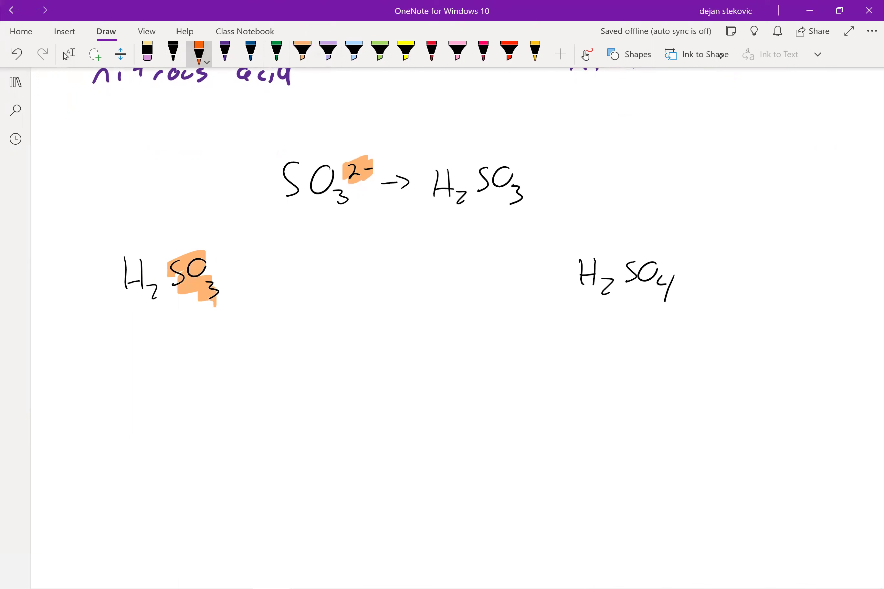
mouse_move(216, 249)
left_mouse_down()
mouse_move(224, 262)
mouse_move(251, 251)
left_mouse_up()
mouse_move(259, 247)
left_mouse_down()
mouse_move(269, 247)
mouse_move(260, 260)
left_mouse_up()
left_click_drag(272, 251, 289, 260)
left_click_drag(303, 237, 297, 259)
left_click_drag(294, 249, 321, 258)
left_click_drag(317, 250, 336, 258)
Step: Highlight SO4 in orange and label it 'sulfate' with an orange arrow
left_click(302, 52)
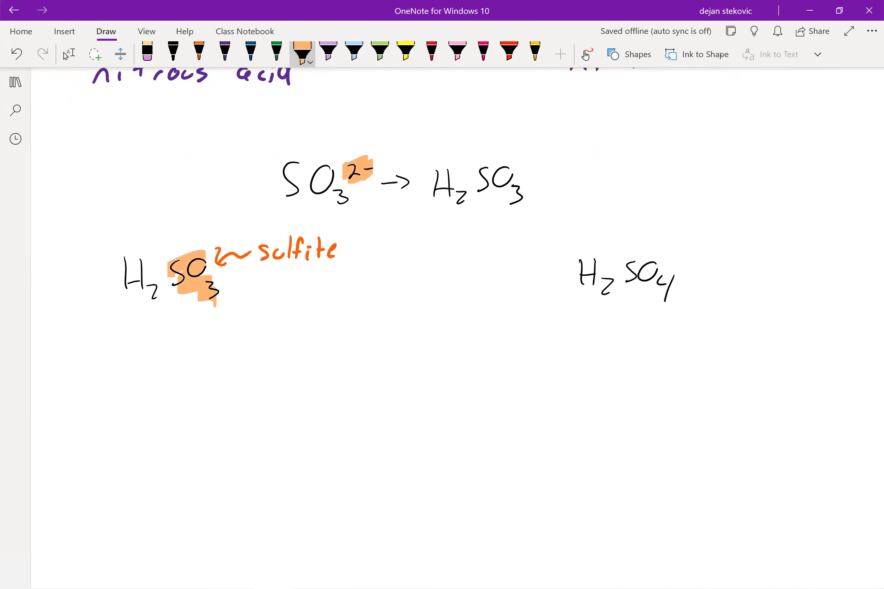
mouse_move(622, 258)
left_mouse_down()
mouse_move(625, 271)
mouse_move(673, 302)
mouse_move(661, 310)
left_mouse_up()
left_click(199, 52)
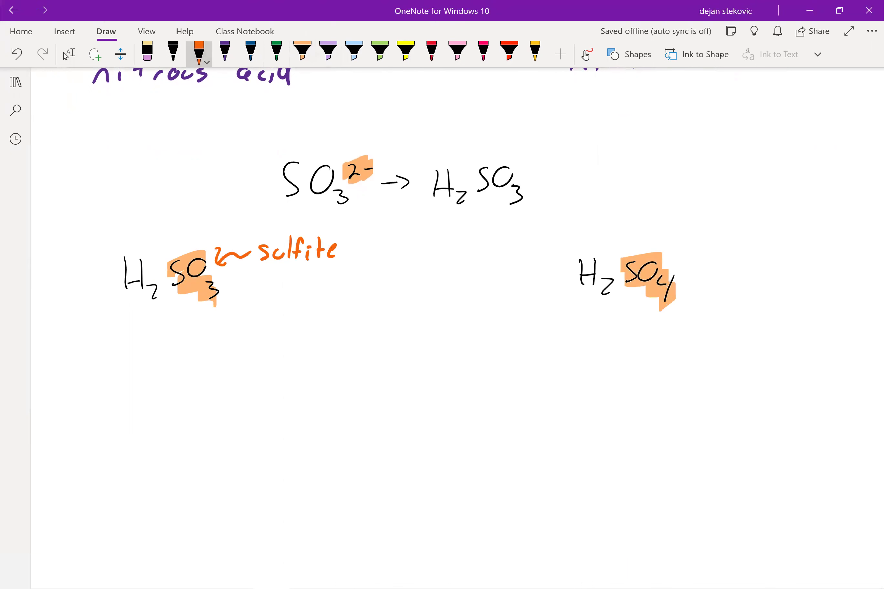
mouse_move(670, 247)
left_mouse_down()
mouse_move(684, 259)
mouse_move(710, 248)
mouse_move(718, 257)
left_mouse_up()
left_click_drag(732, 248, 755, 257)
mouse_move(766, 235)
left_mouse_down()
mouse_move(759, 256)
mouse_move(764, 245)
left_mouse_up()
mouse_move(772, 249)
left_mouse_down()
mouse_move(764, 256)
mouse_move(778, 255)
left_mouse_up()
left_click_drag(770, 249, 794, 258)
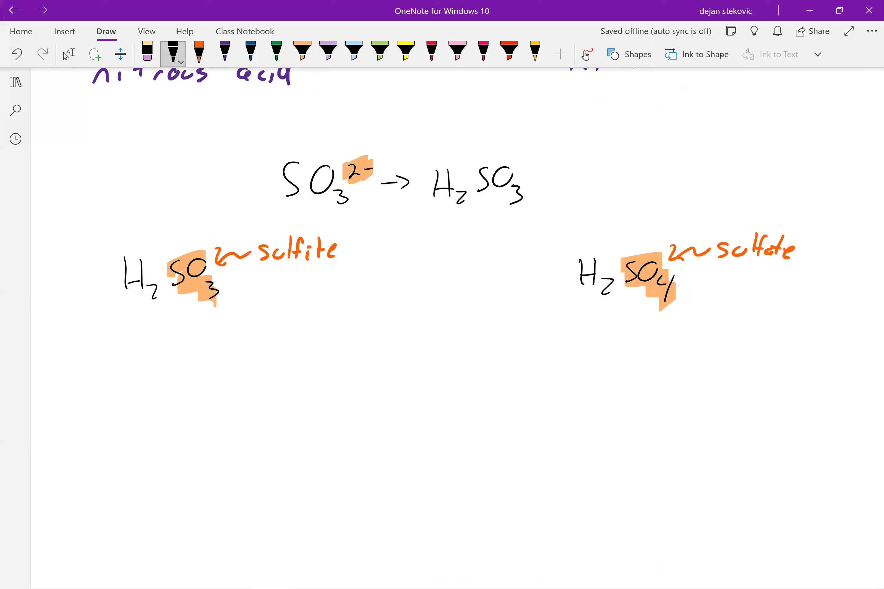
left_click(173, 52)
left_click(225, 52)
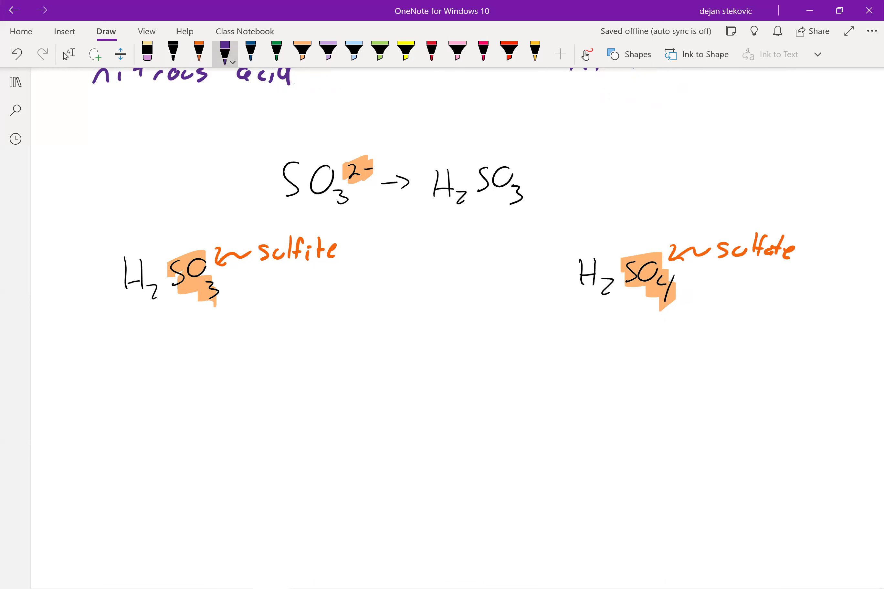
Step: Write 'sulfurous acid' in purple under H2SO3 and highlight its 'ur' light blue
mouse_move(96, 363)
left_mouse_down()
mouse_move(87, 379)
mouse_move(117, 368)
mouse_move(126, 380)
left_mouse_up()
mouse_move(144, 355)
left_mouse_down()
mouse_move(138, 381)
mouse_move(169, 383)
mouse_move(175, 374)
left_mouse_up()
left_click_drag(191, 374, 211, 384)
left_click_drag(221, 373, 213, 385)
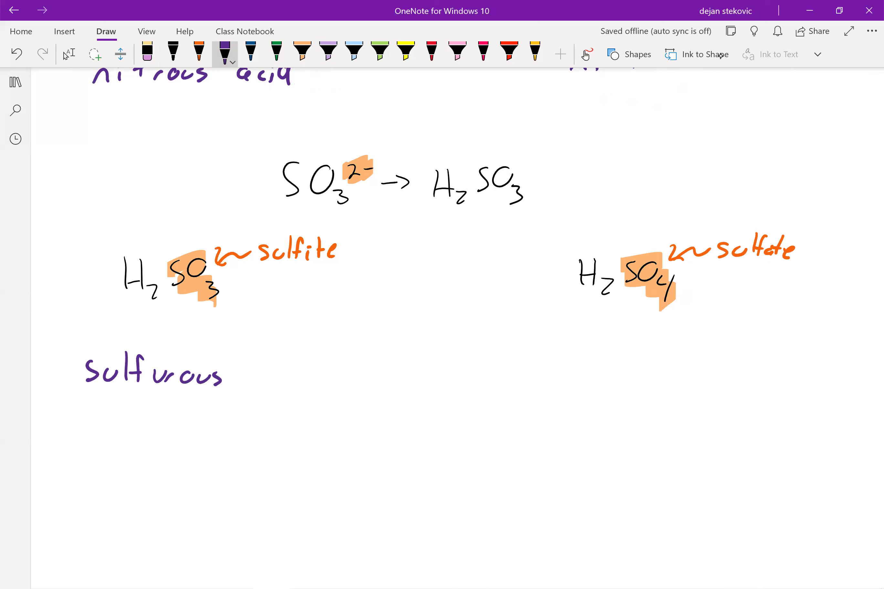
left_click_drag(281, 368, 286, 380)
mouse_move(299, 370)
left_mouse_down()
mouse_move(291, 379)
mouse_move(306, 378)
left_mouse_up()
mouse_move(322, 366)
left_mouse_down()
mouse_move(317, 376)
mouse_move(327, 377)
left_mouse_up()
left_click(354, 54)
left_click_drag(162, 363, 156, 389)
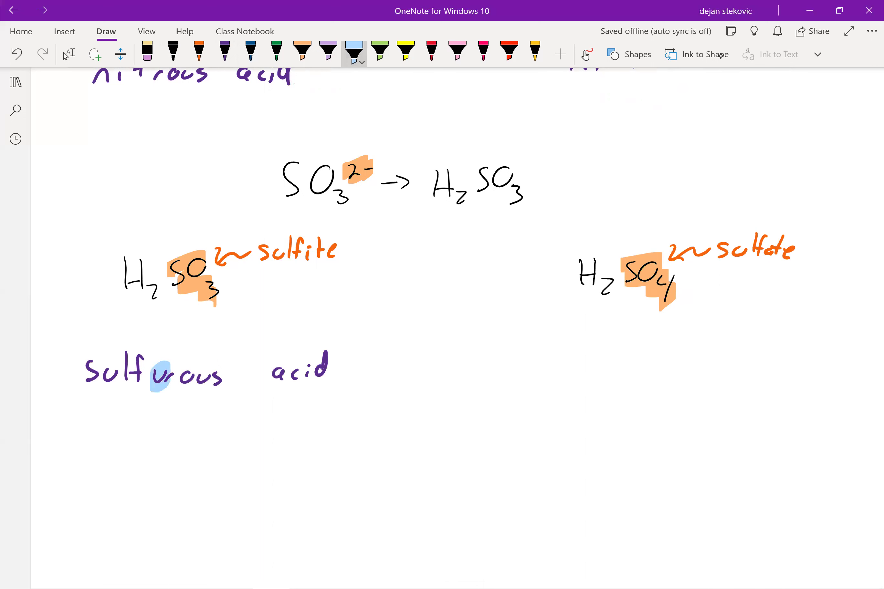
Step: Write 'sulfuric acid' in purple under H2SO4 and highlight its 'ur' light blue
left_click(225, 53)
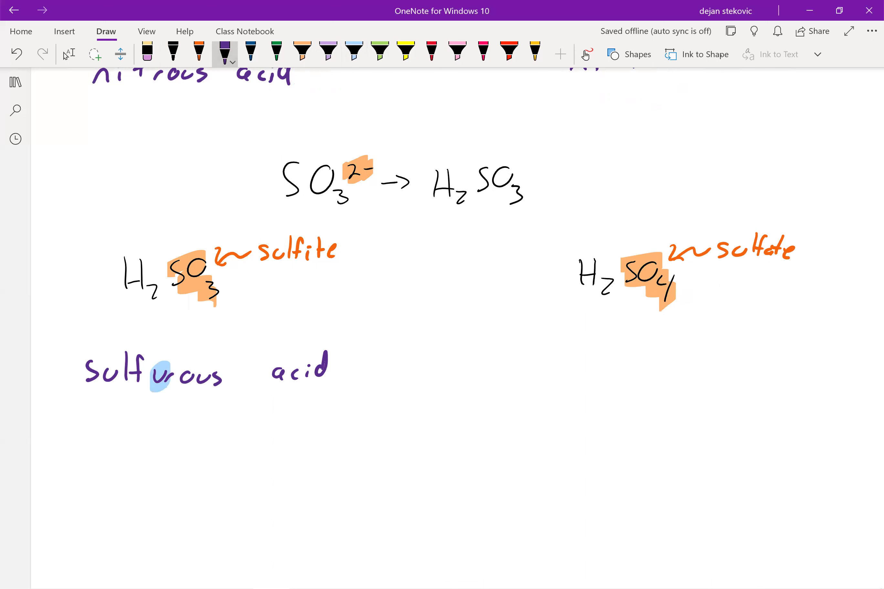
left_click_drag(565, 360, 558, 376)
left_click_drag(573, 367, 594, 375)
mouse_move(611, 352)
left_mouse_down()
mouse_move(604, 376)
mouse_move(611, 364)
mouse_move(632, 376)
left_mouse_up()
mouse_move(633, 377)
left_mouse_down()
mouse_move(643, 370)
mouse_move(646, 379)
left_mouse_up()
mouse_move(663, 369)
left_mouse_down()
mouse_move(663, 379)
mouse_move(700, 376)
left_mouse_up()
left_click_drag(712, 368, 712, 377)
left_click_drag(717, 368, 731, 375)
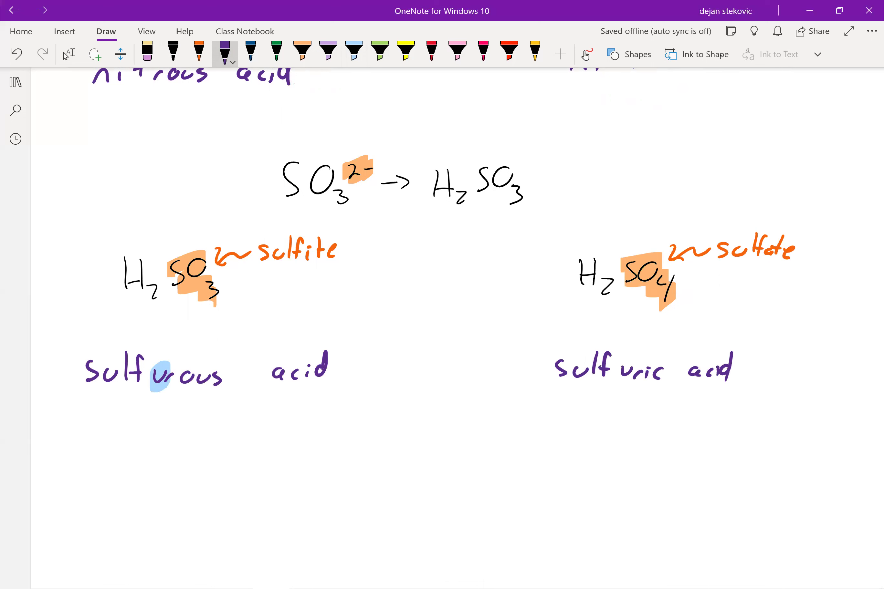
left_click(354, 54)
left_click_drag(624, 365, 639, 376)
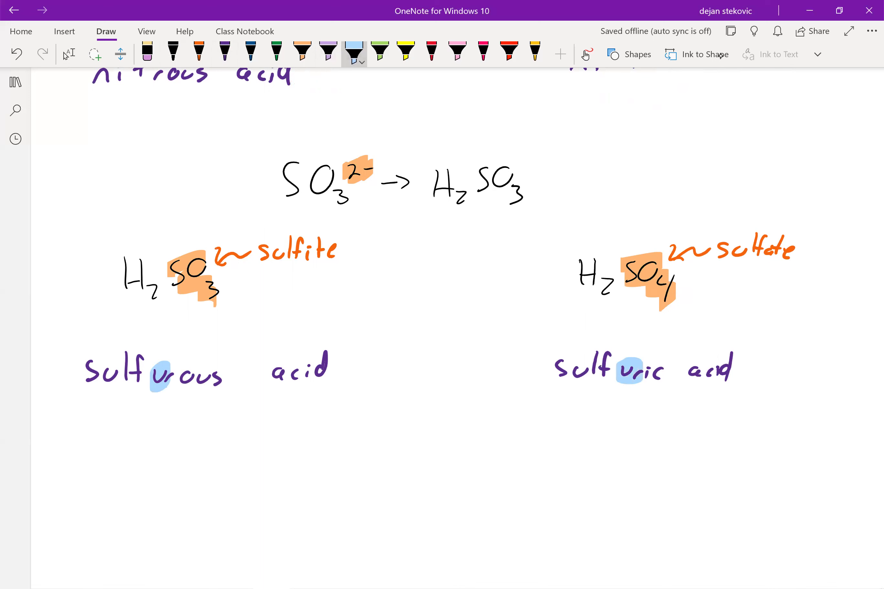
scroll(456, 327, "down", 5)
Step: Handwrite H3PO3 on the left and H3PO4 on the right in black ink
left_click(69, 53)
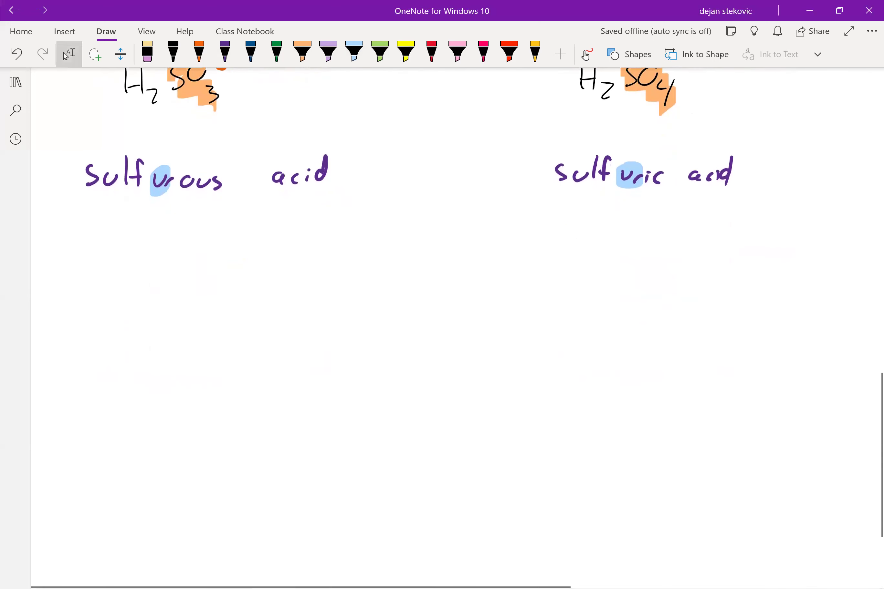
left_click(174, 53)
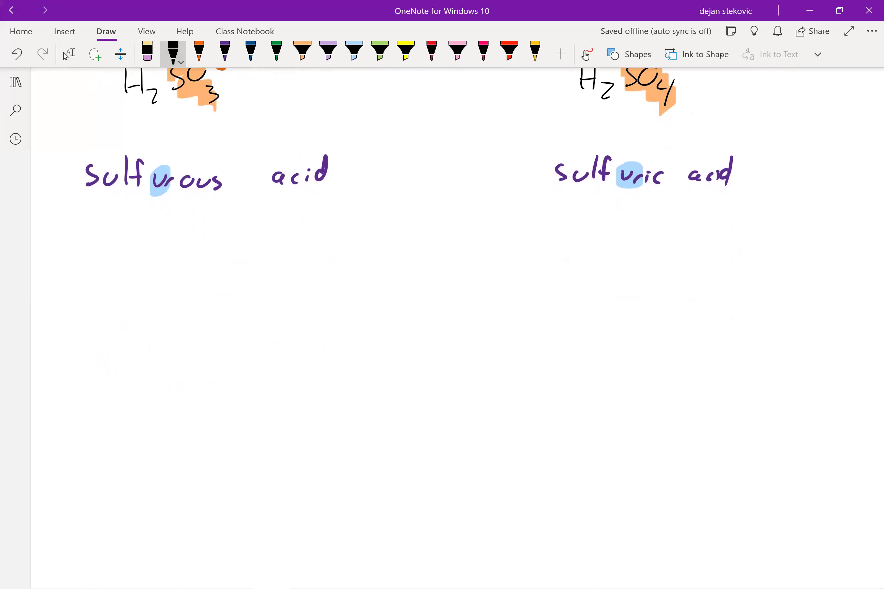
mouse_move(139, 273)
left_mouse_down()
mouse_move(139, 305)
mouse_move(155, 304)
left_mouse_up()
mouse_move(140, 295)
left_mouse_down()
mouse_move(155, 293)
mouse_move(170, 316)
left_mouse_up()
left_click_drag(187, 275, 186, 303)
mouse_move(187, 276)
left_mouse_down()
mouse_move(190, 292)
mouse_move(219, 299)
left_mouse_up()
mouse_move(223, 301)
left_mouse_down()
mouse_move(231, 298)
mouse_move(227, 312)
left_mouse_up()
mouse_move(573, 276)
left_mouse_down()
mouse_move(572, 306)
mouse_move(589, 307)
left_mouse_up()
mouse_move(572, 294)
left_mouse_down()
mouse_move(588, 292)
mouse_move(605, 315)
left_mouse_up()
mouse_move(619, 278)
left_mouse_down()
mouse_move(616, 304)
mouse_move(620, 292)
left_mouse_up()
mouse_move(644, 277)
left_mouse_down()
mouse_move(634, 299)
mouse_move(646, 280)
left_mouse_up()
left_click_drag(651, 292, 652, 314)
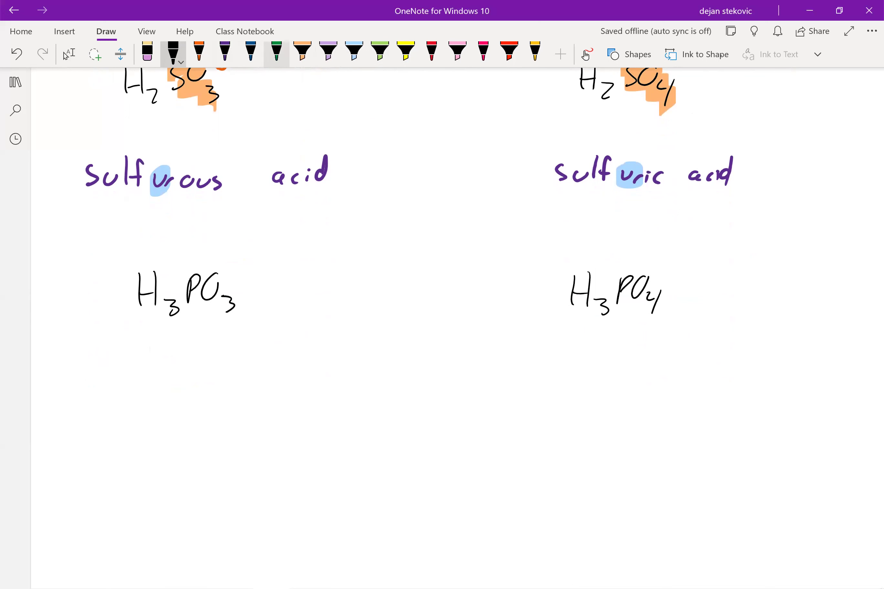
Step: Write 'phosphorous acid' in purple below H3PO3 and highlight its 'or' light blue
left_click(302, 53)
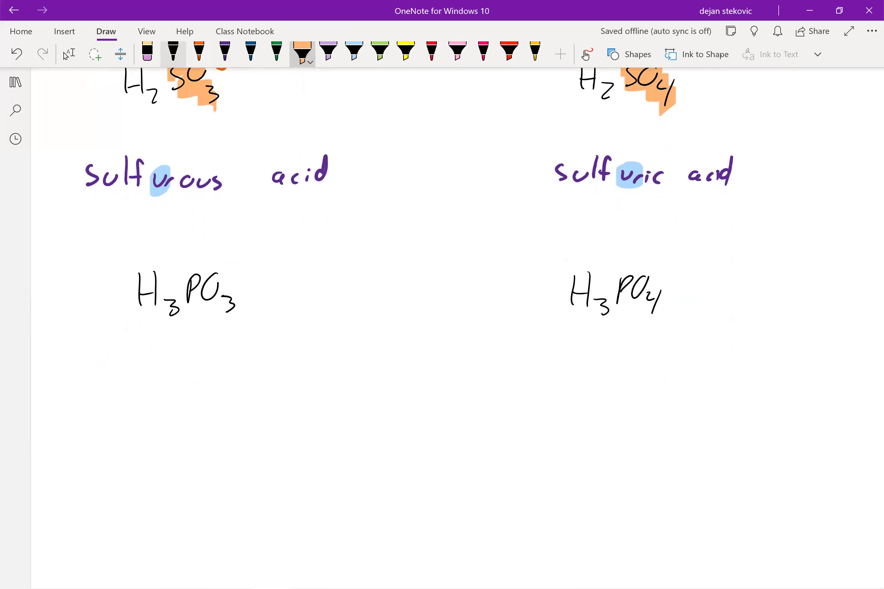
left_click(225, 53)
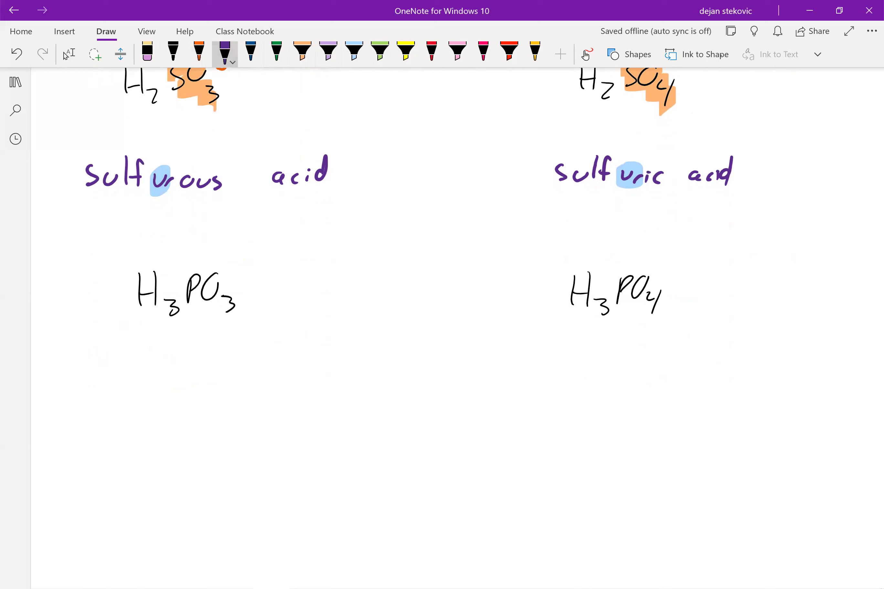
mouse_move(89, 372)
left_mouse_down()
mouse_move(90, 398)
mouse_move(92, 385)
left_mouse_up()
mouse_move(109, 357)
left_mouse_down()
mouse_move(105, 382)
mouse_move(118, 382)
left_mouse_up()
left_click_drag(127, 372, 154, 400)
left_click_drag(156, 380, 171, 383)
mouse_move(175, 376)
left_mouse_down()
mouse_move(180, 383)
mouse_move(190, 374)
left_mouse_up()
left_click_drag(197, 382, 221, 377)
left_click_drag(232, 378, 244, 376)
left_click_drag(255, 374, 246, 388)
left_click_drag(306, 376, 311, 386)
mouse_move(326, 374)
left_mouse_down()
mouse_move(320, 383)
mouse_move(334, 384)
left_mouse_up()
mouse_move(347, 375)
left_mouse_down()
mouse_move(356, 350)
mouse_move(346, 380)
left_mouse_up()
left_click(354, 51)
mouse_move(185, 366)
left_mouse_down()
mouse_move(189, 395)
mouse_move(202, 367)
left_mouse_up()
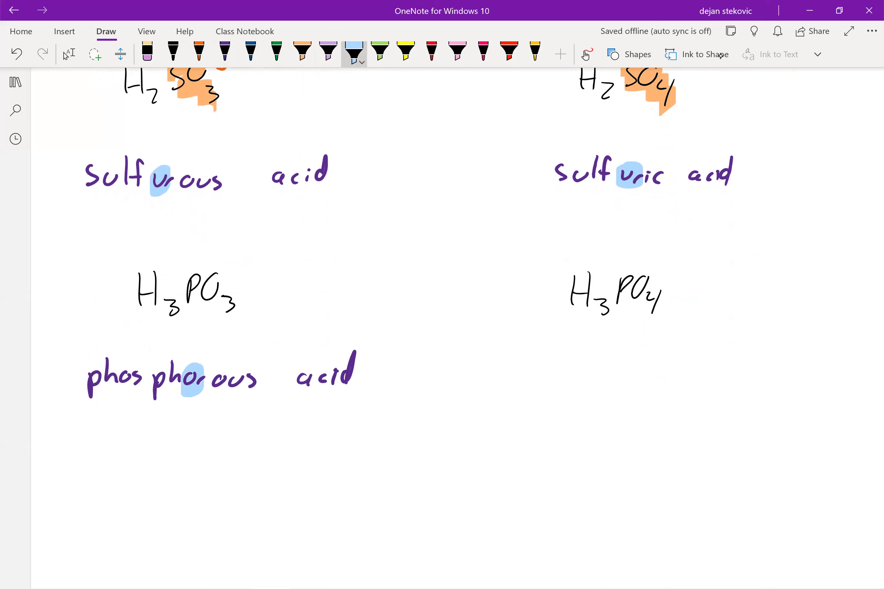
Step: Write 'phosphoric acid' in dark blue below H3PO4 and highlight its 'o' light blue
left_click(251, 54)
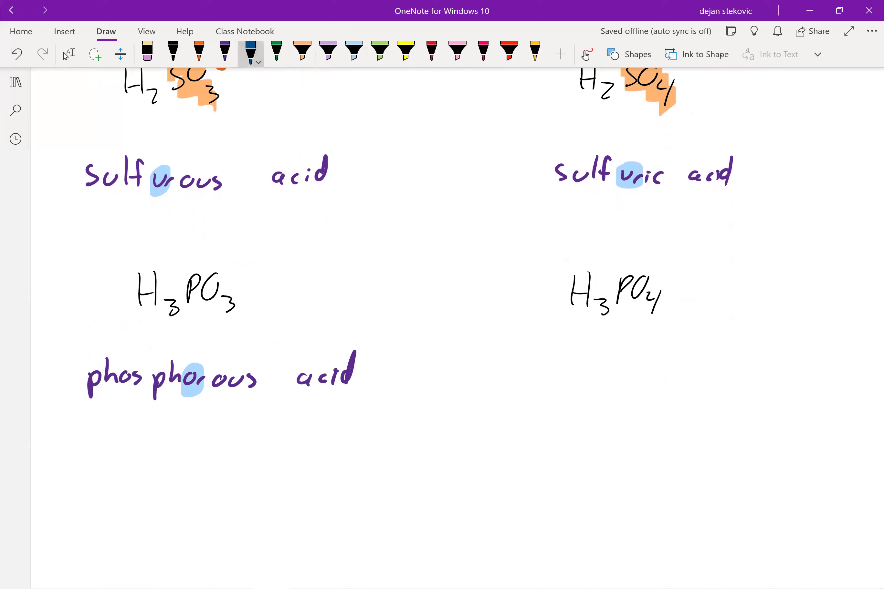
left_click_drag(562, 367, 591, 379)
mouse_move(601, 371)
left_mouse_down()
mouse_move(610, 382)
mouse_move(633, 369)
mouse_move(626, 380)
left_mouse_up()
mouse_move(638, 362)
left_mouse_down()
mouse_move(650, 380)
mouse_move(659, 375)
left_mouse_up()
left_click_drag(664, 382, 678, 383)
mouse_move(694, 372)
left_mouse_down()
mouse_move(695, 384)
mouse_move(738, 383)
left_mouse_up()
mouse_move(756, 375)
left_mouse_down()
mouse_move(750, 384)
mouse_move(760, 380)
left_mouse_up()
left_click_drag(756, 367, 763, 367)
mouse_move(778, 375)
left_mouse_down()
mouse_move(770, 382)
mouse_move(779, 381)
left_mouse_up()
left_click(354, 53)
left_click_drag(658, 367, 655, 395)
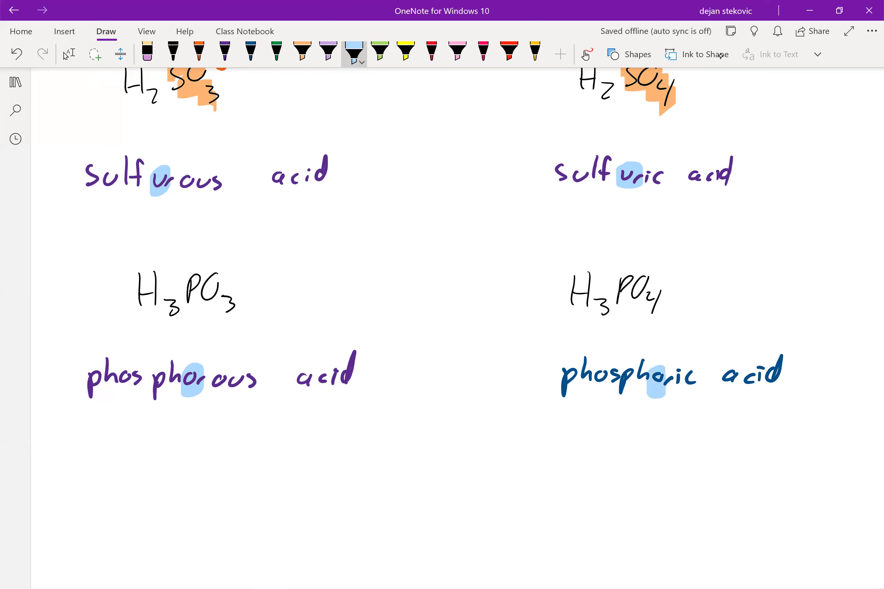
Step: Write 'practice!' in green ink near the bottom of the page
left_click(276, 53)
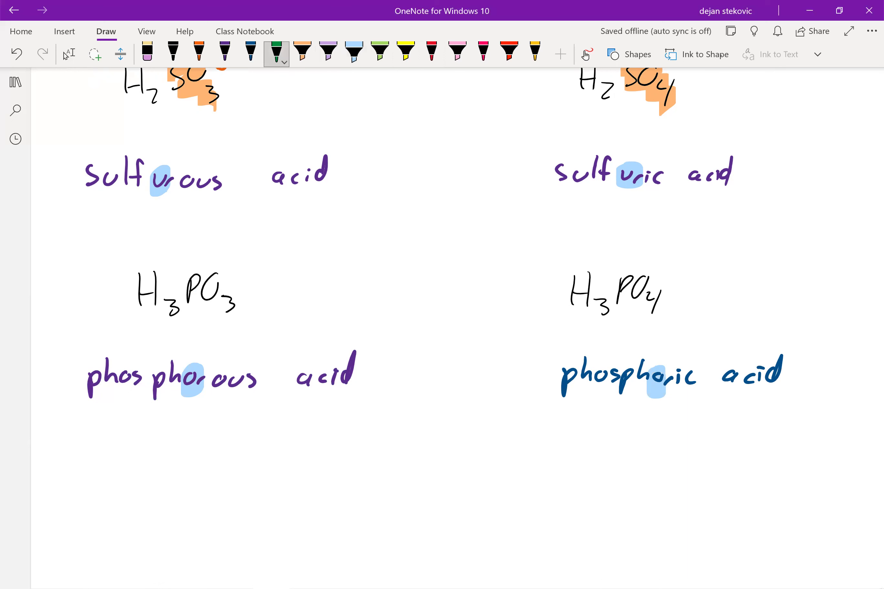
mouse_move(367, 494)
left_mouse_down()
mouse_move(368, 507)
mouse_move(386, 494)
left_mouse_up()
mouse_move(406, 492)
left_mouse_down()
mouse_move(400, 495)
mouse_move(409, 504)
left_mouse_up()
left_click_drag(426, 492, 418, 504)
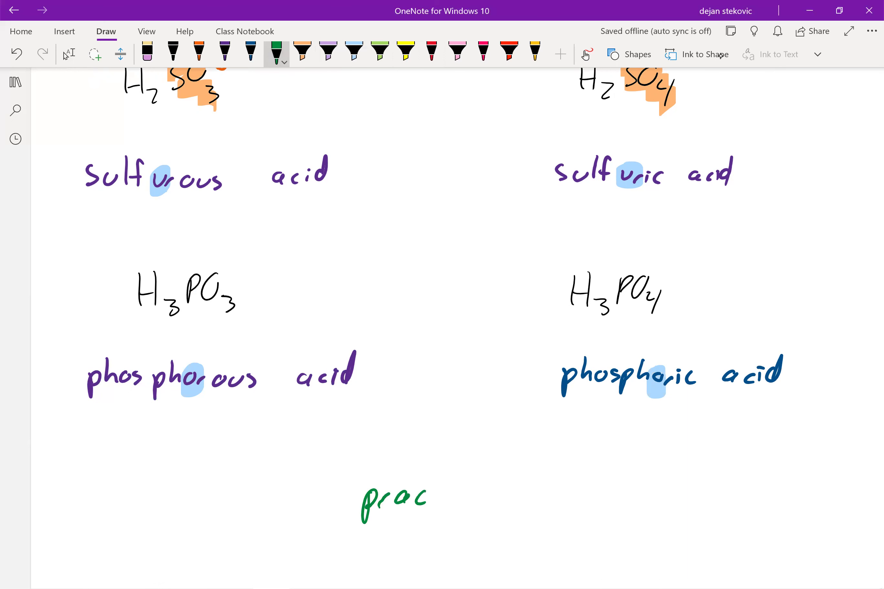
left_click_drag(440, 470, 435, 502)
left_click_drag(429, 491, 443, 488)
mouse_move(446, 493)
left_mouse_down()
mouse_move(448, 504)
mouse_move(489, 500)
left_mouse_up()
left_click_drag(504, 466, 498, 487)
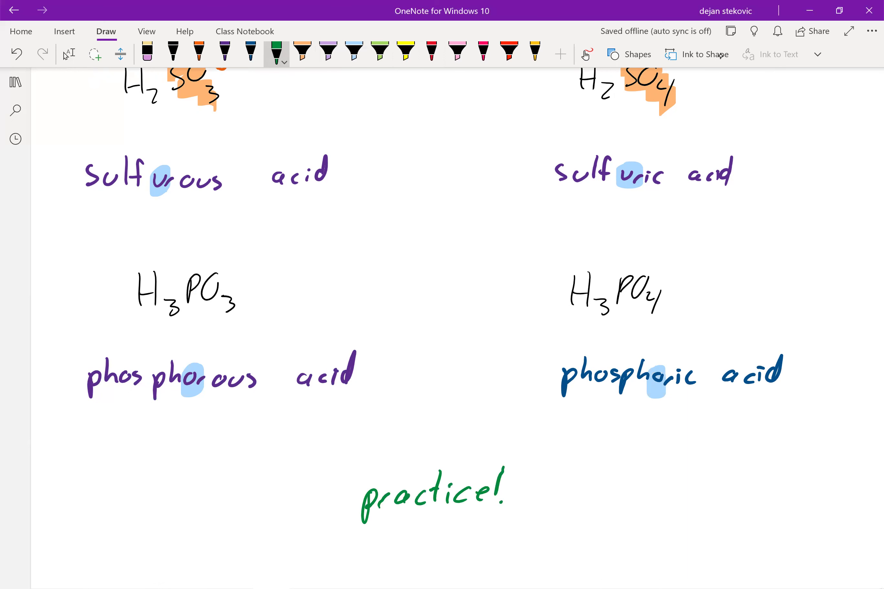